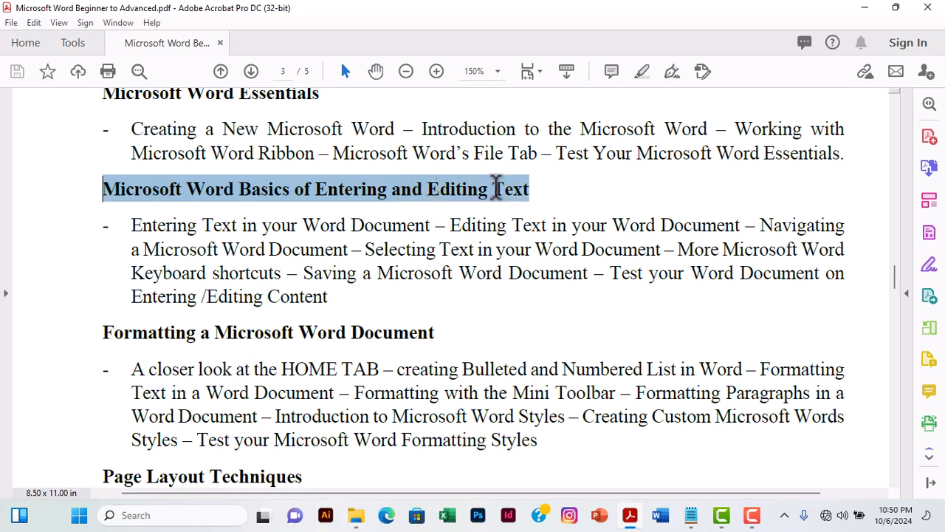
Review the topics listed under "Microsoft Word Basics of Entering and Editing Text" in the course outline.
scroll(422, 238, down, 1)
scroll(422, 238, down, 1)
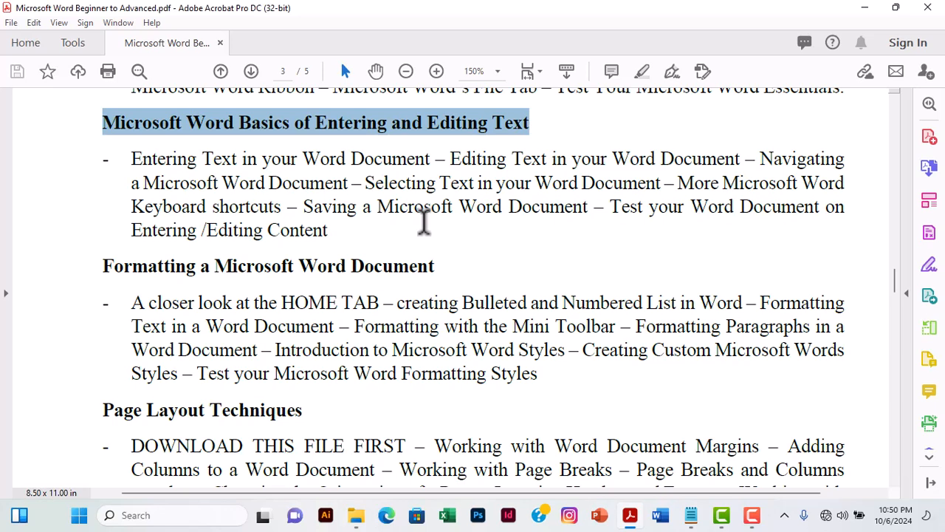
drag(131, 158, 702, 147)
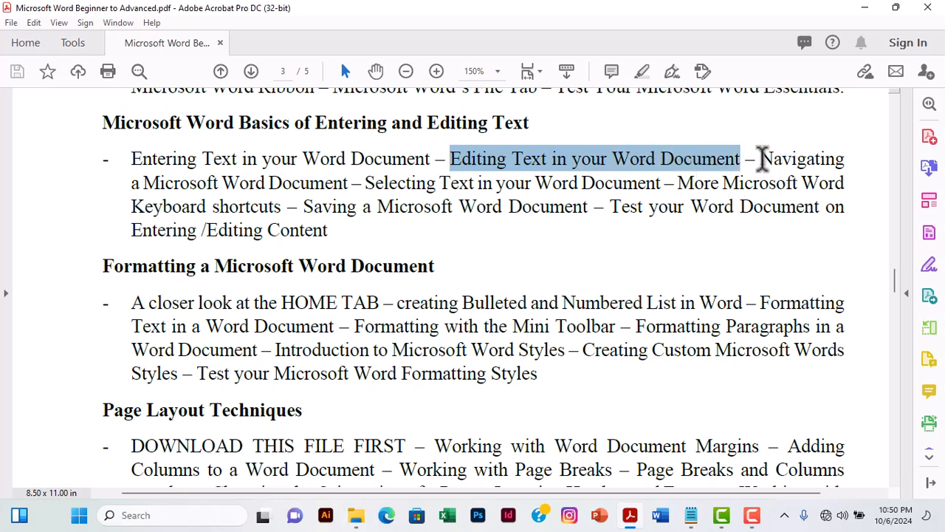
drag(760, 155, 841, 156)
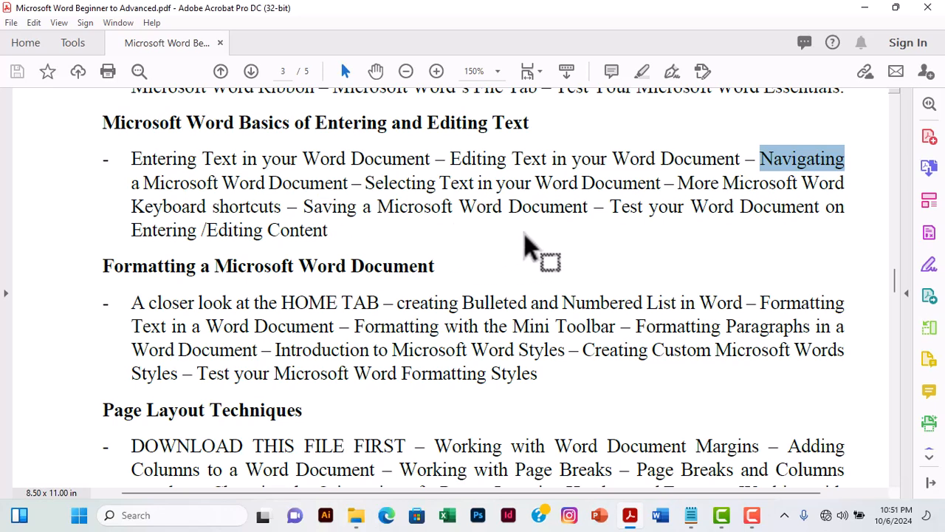
Switch to File Explorer and open "1.1 01-WordEnteringTextBasics.docx.docx" from the Word 101 folder.
click(864, 8)
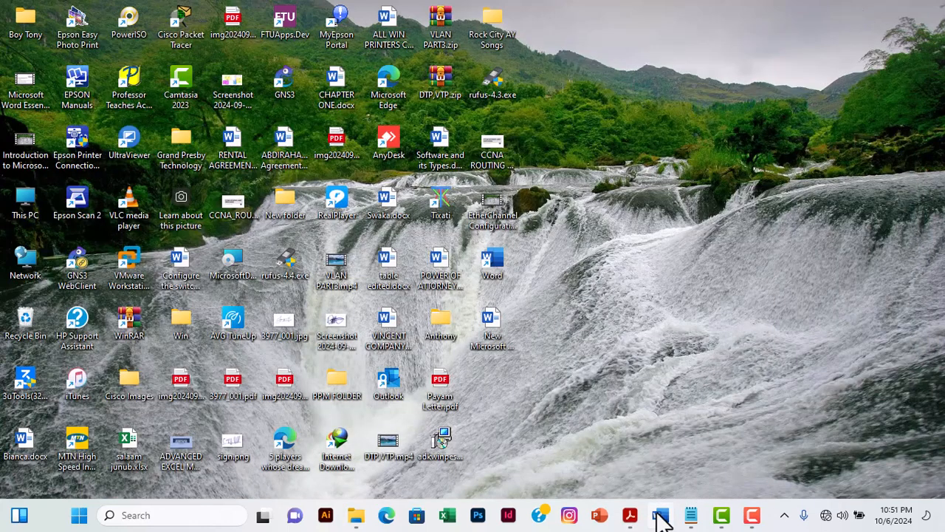
click(356, 514)
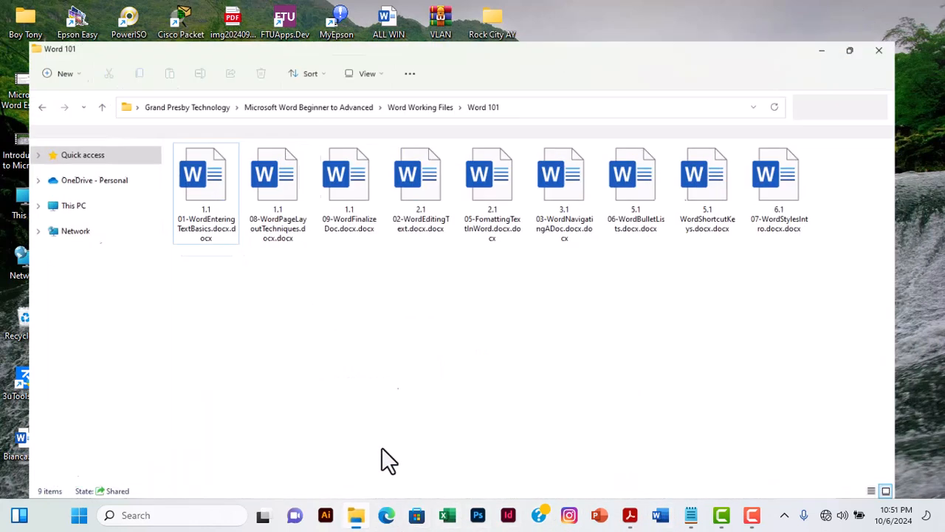
click(201, 181)
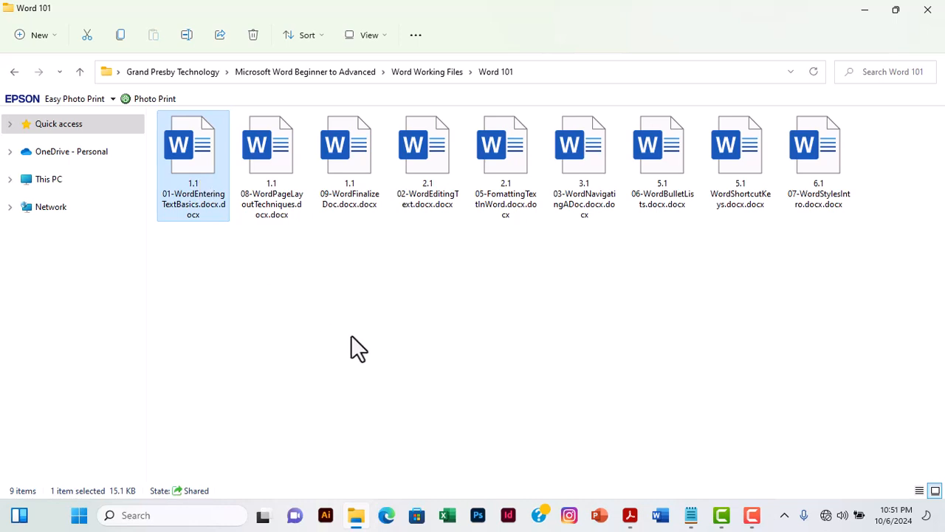
double_click(192, 160)
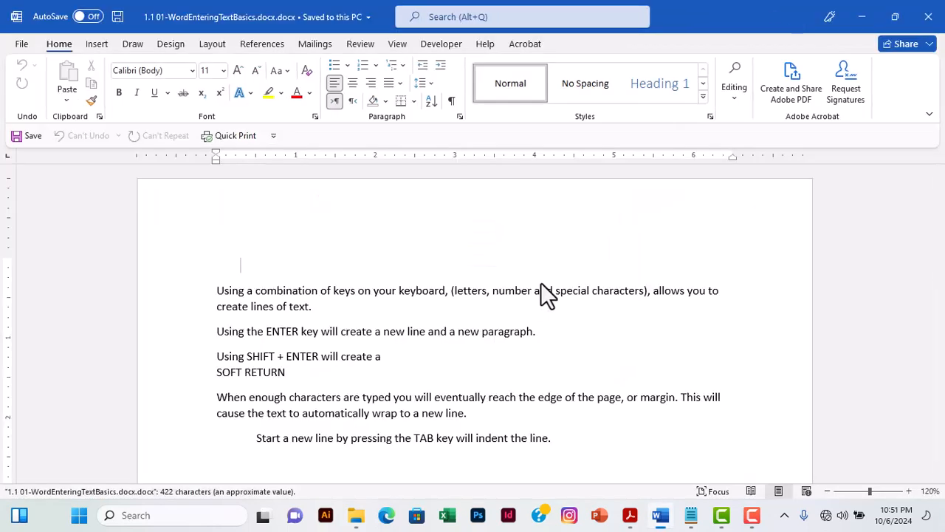
Below the practice line, enter "Using a combination of keys on yours keyboard, (letters, numbers and special characters), allows you to creates lines of text.".
scroll(541, 279, down, 2)
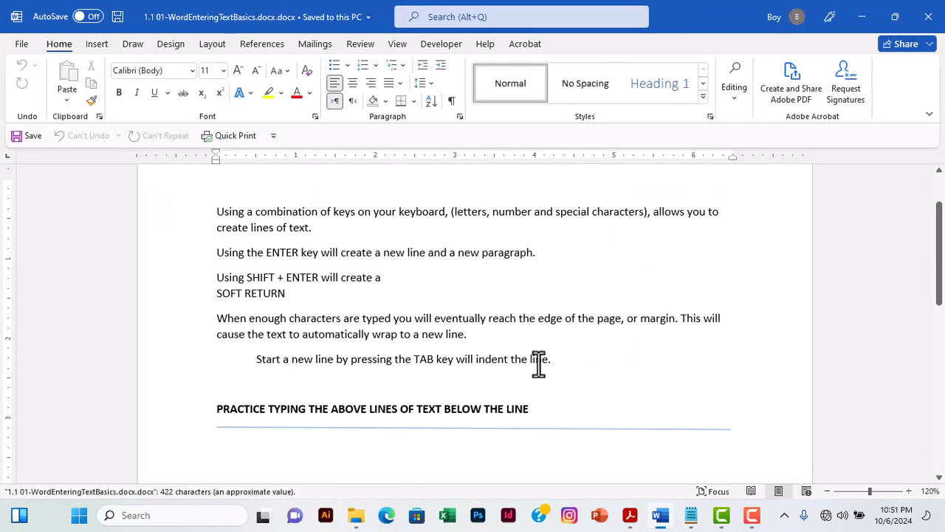
click(247, 446)
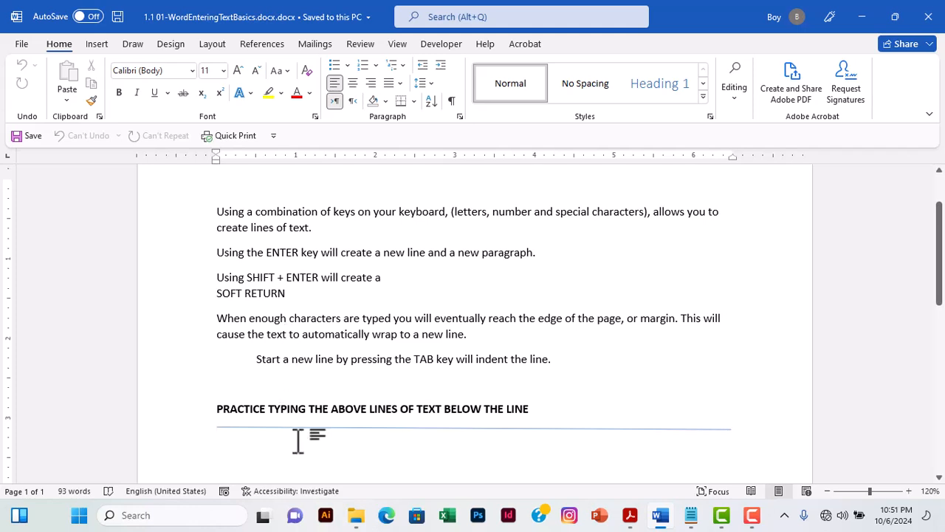
click(221, 453)
text(Using a com)
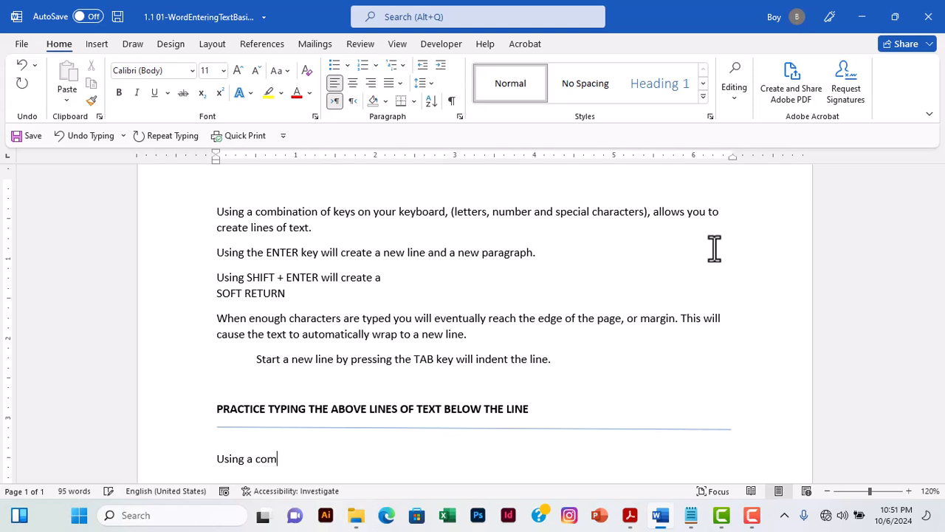
text(bination of keys on yours)
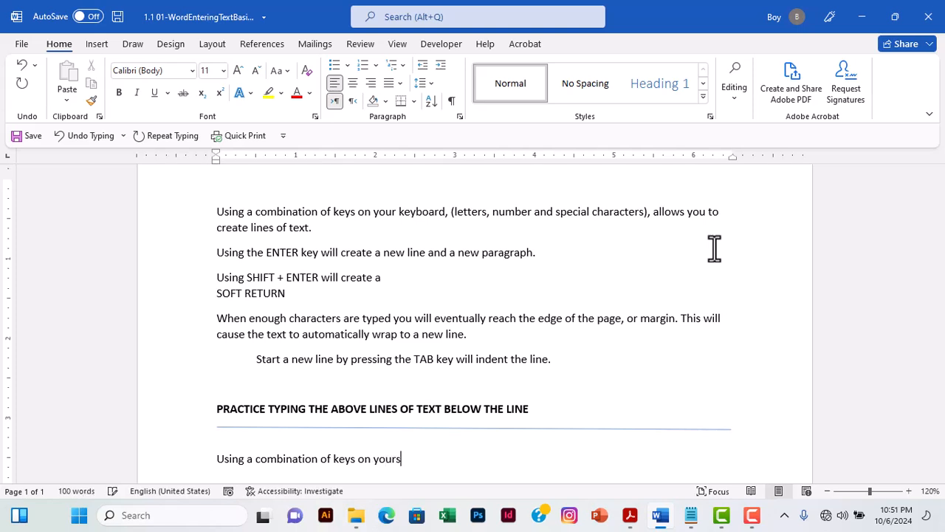
text( keyboard, ()
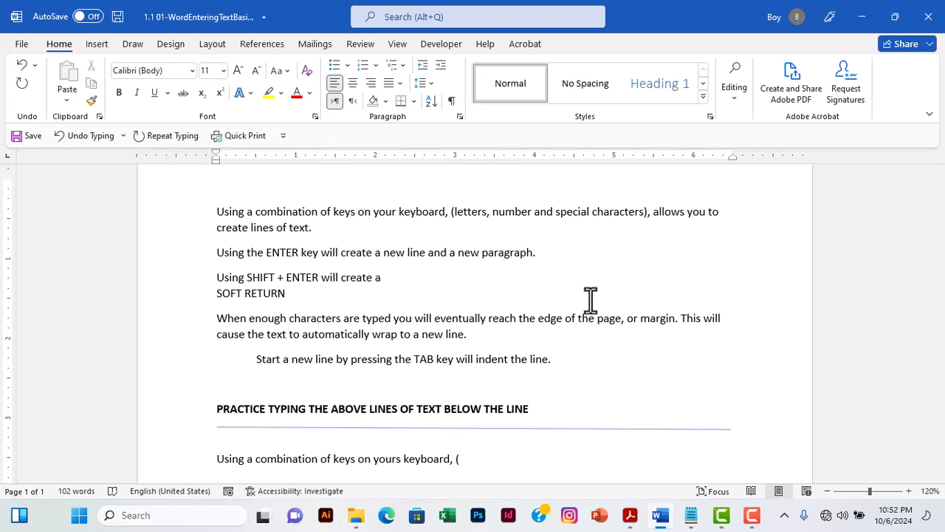
text(letters, numbers and spe)
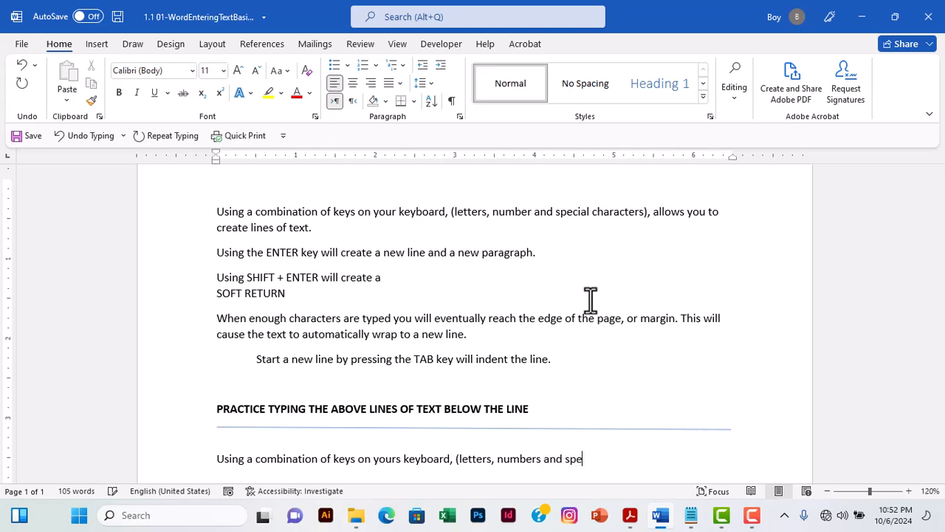
text(cial chara)
text(cter)
text(s))
text(,)
text( allows yo)
text(u to )
text(creates )
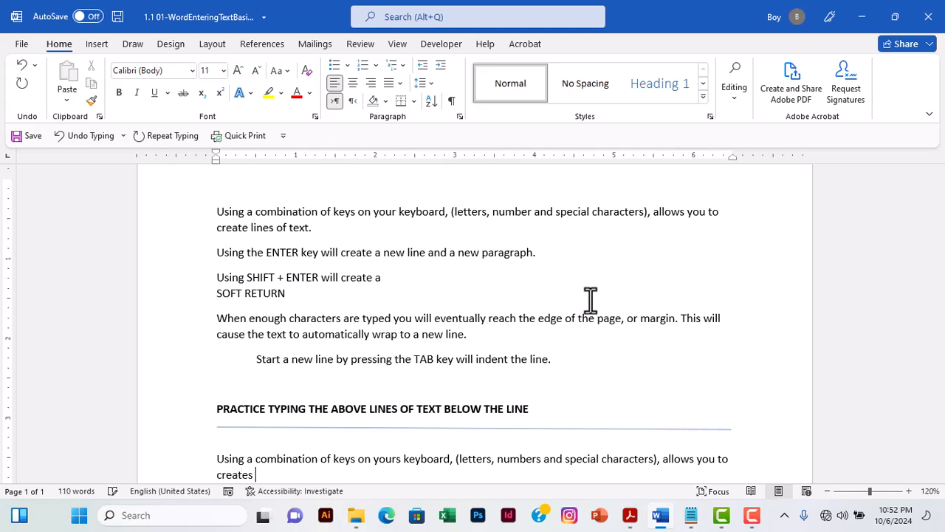
text(lines of text.)
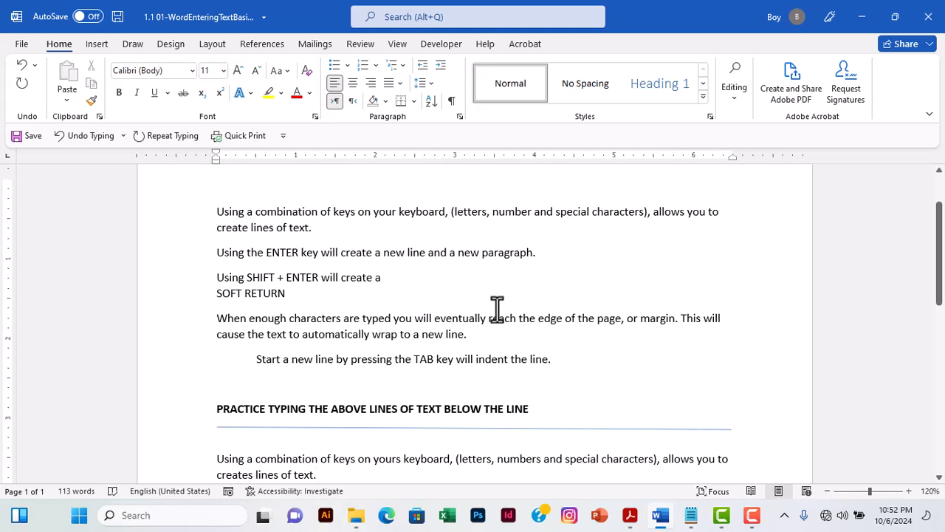
Add a new paragraph reading "Using the ENTER key will create a new line and a new paragraph.".
scroll(496, 310, down, 1)
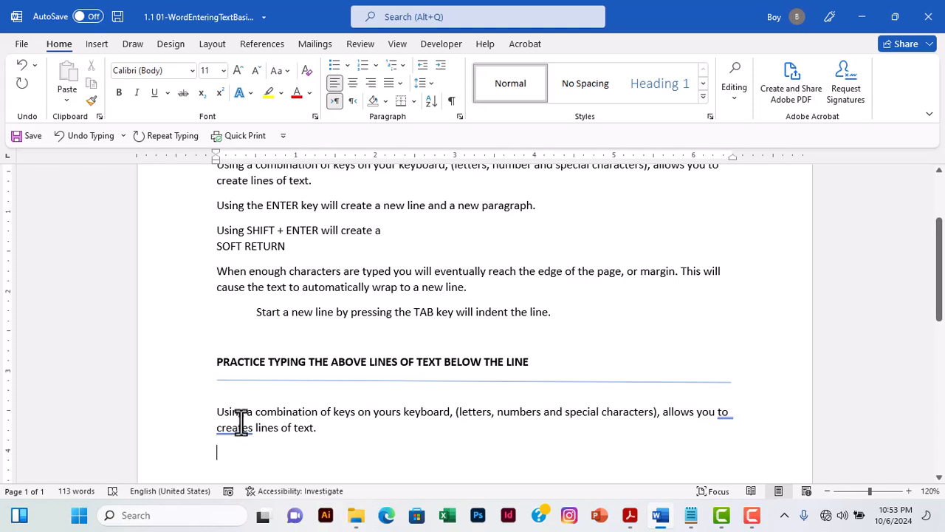
text(U)
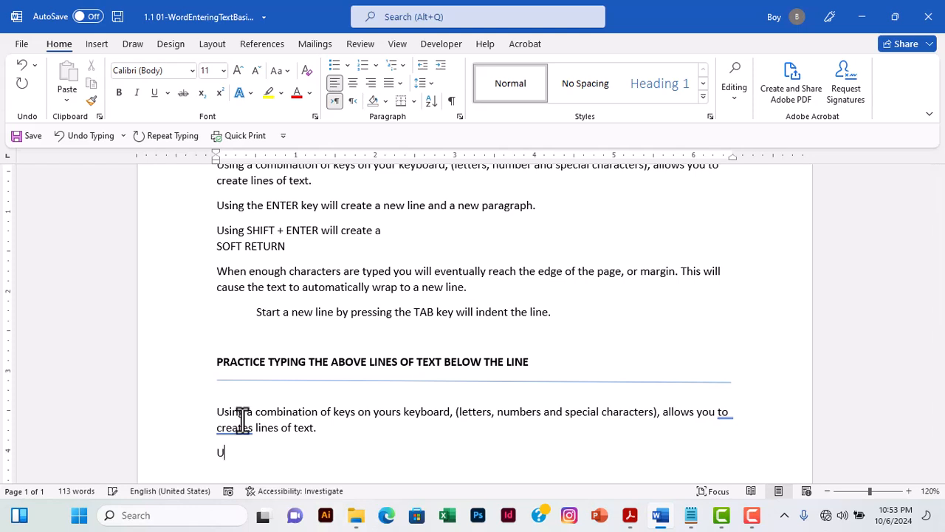
text(sing the ENTER key will )
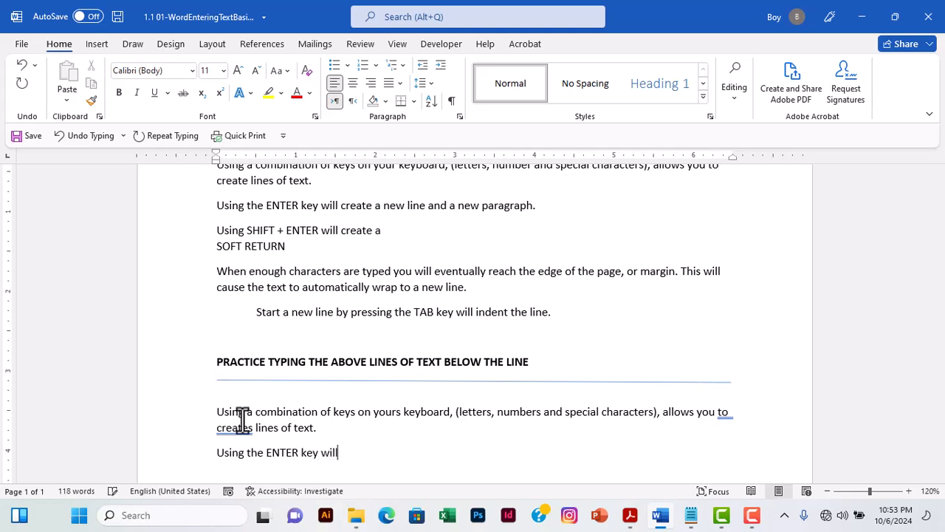
text(create a new line)
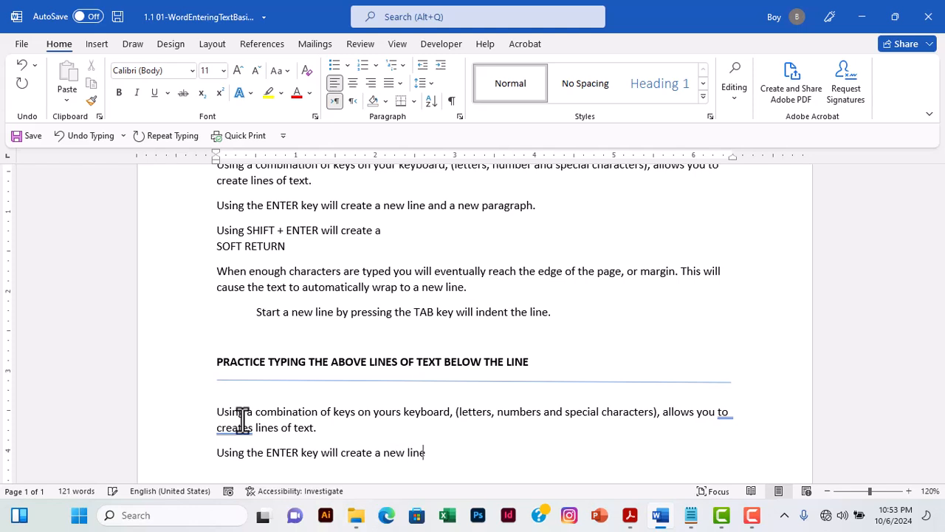
text( and a new)
key(BackSpace)
text(grap)
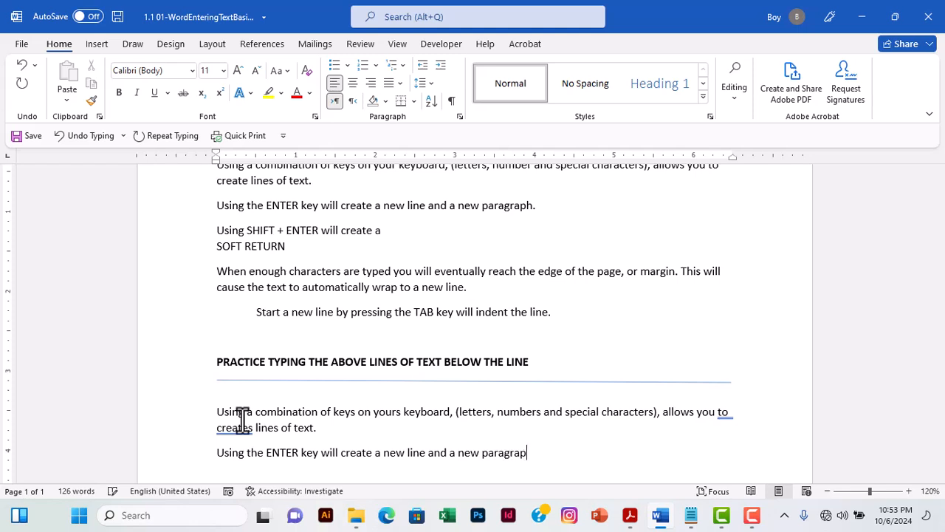
text(h.)
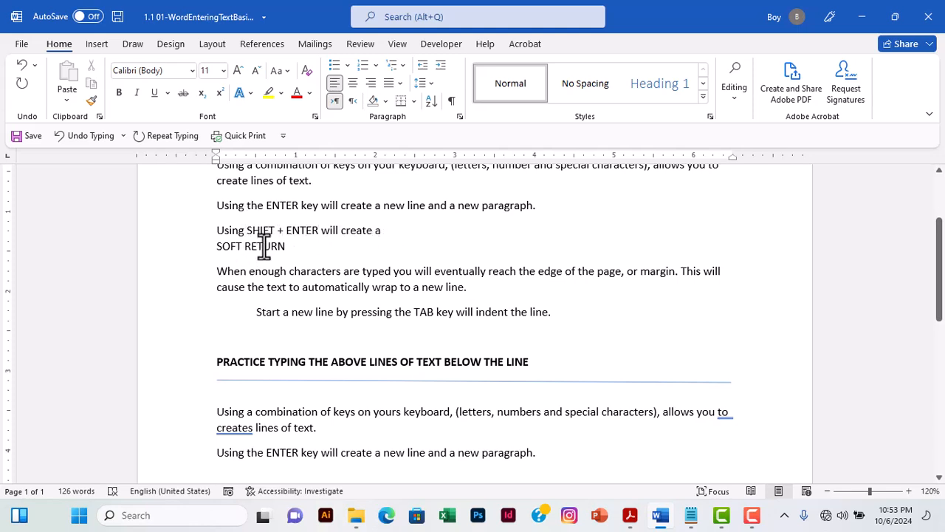
Add a paragraph reading "Using SHIFT + ENTER will create a", with "SOFT RETURN" on its own line after a soft line break.
text(U)
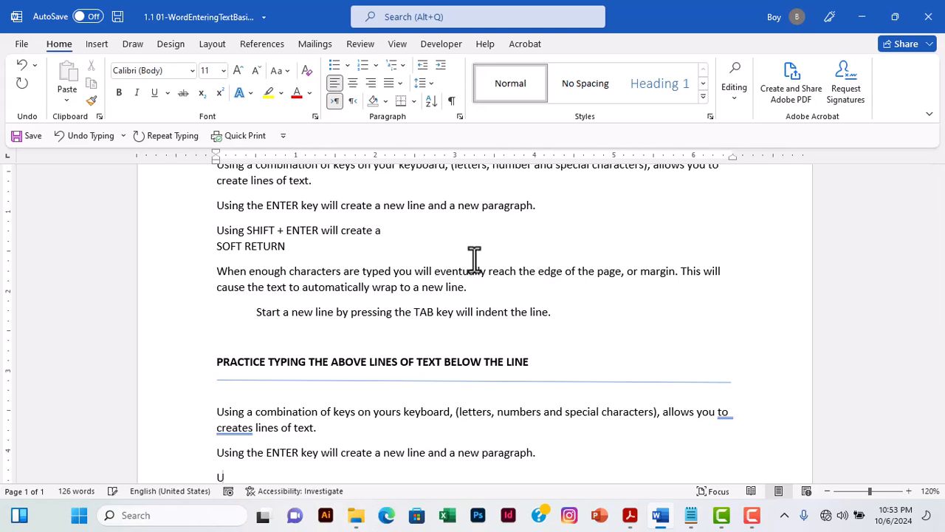
text(sing SHIFT + ENTER )
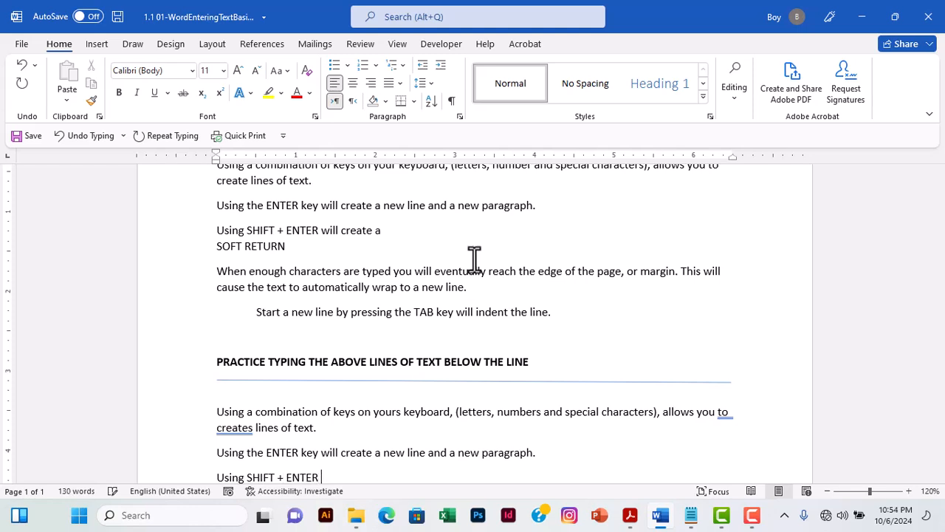
text(will create a)
scroll(390, 256, down, 1)
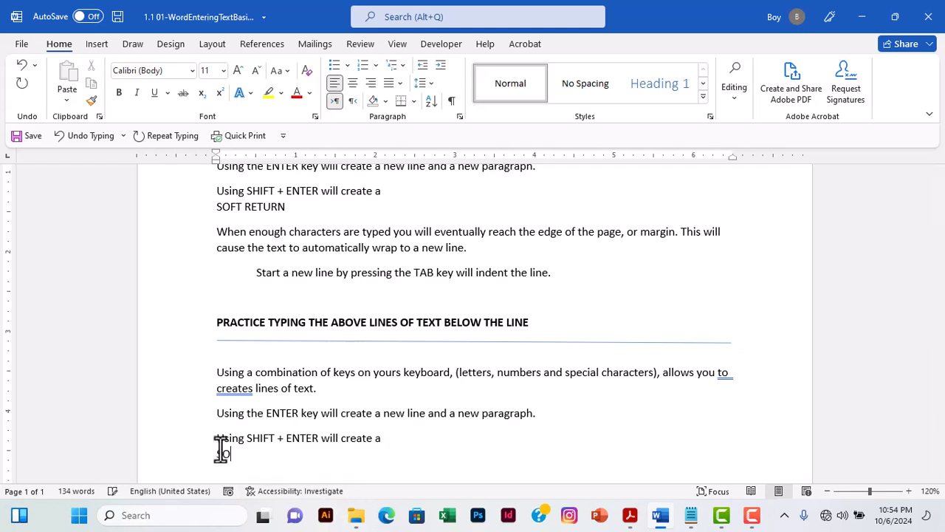
text(RETURN)
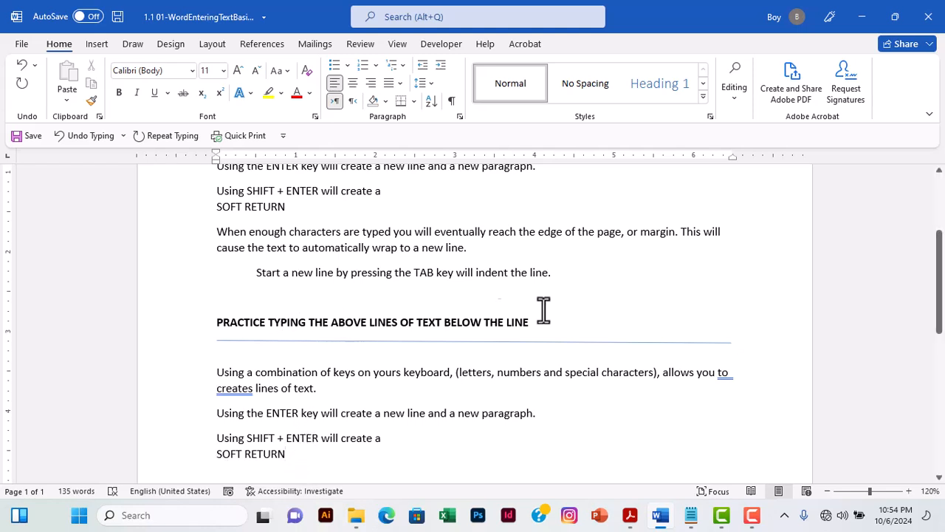
Add a paragraph beginning "When enough characters are typed you will eventually reach the egde of the page, or margin. This".
key(Return)
text(when )
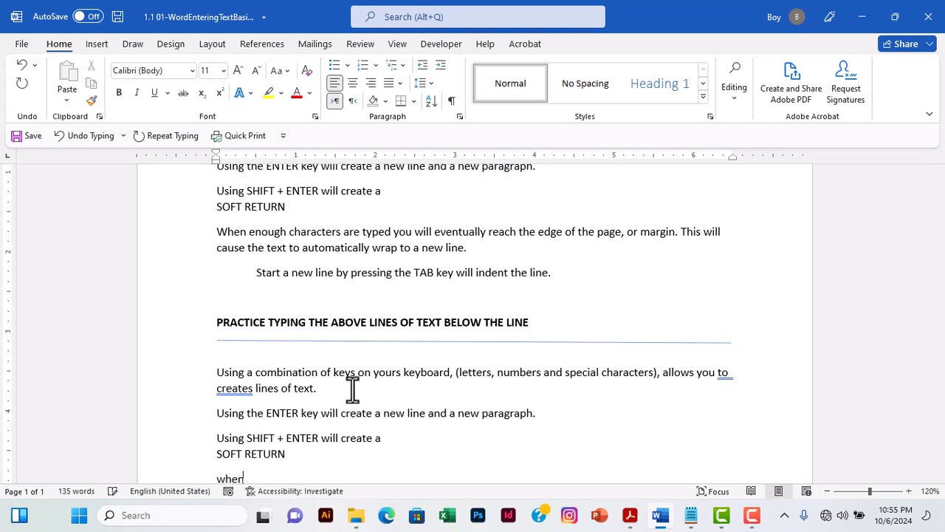
text(enough characters are typed you will eventual)
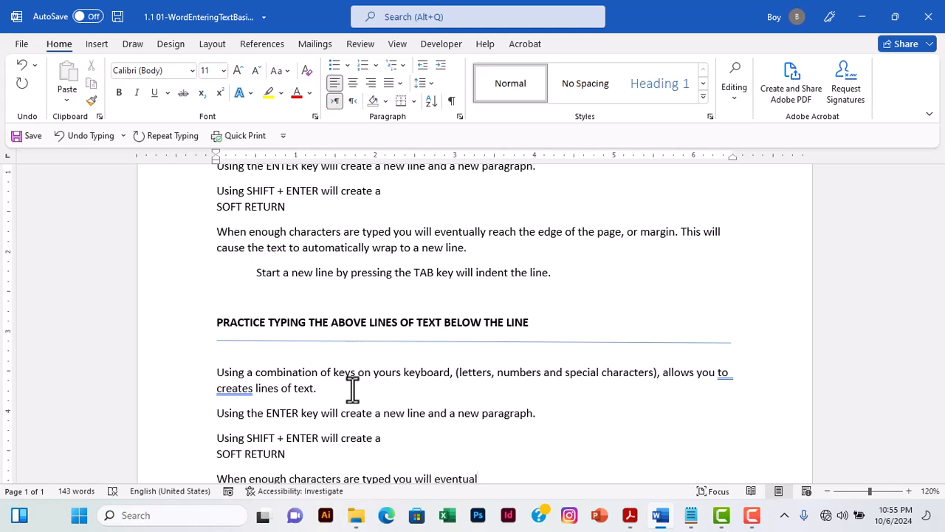
text(ly reach the egde of the page, o)
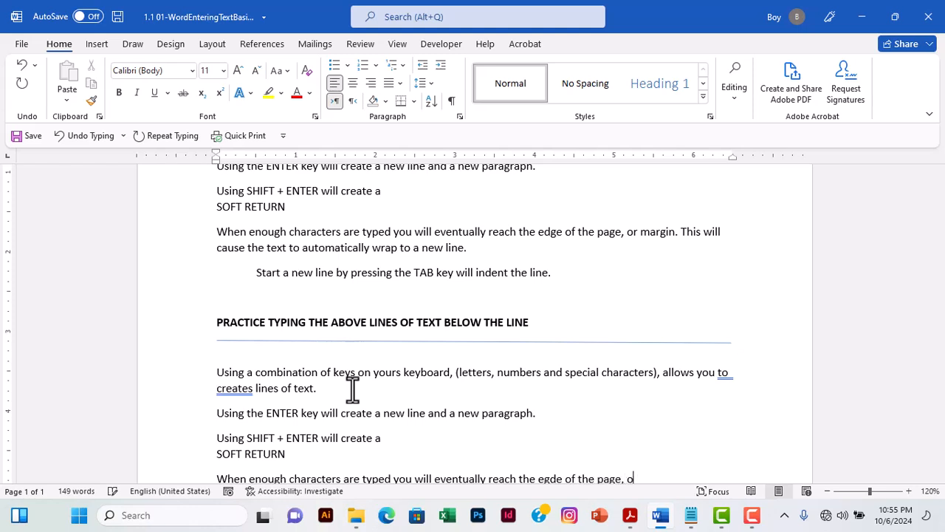
text(r margin. This )
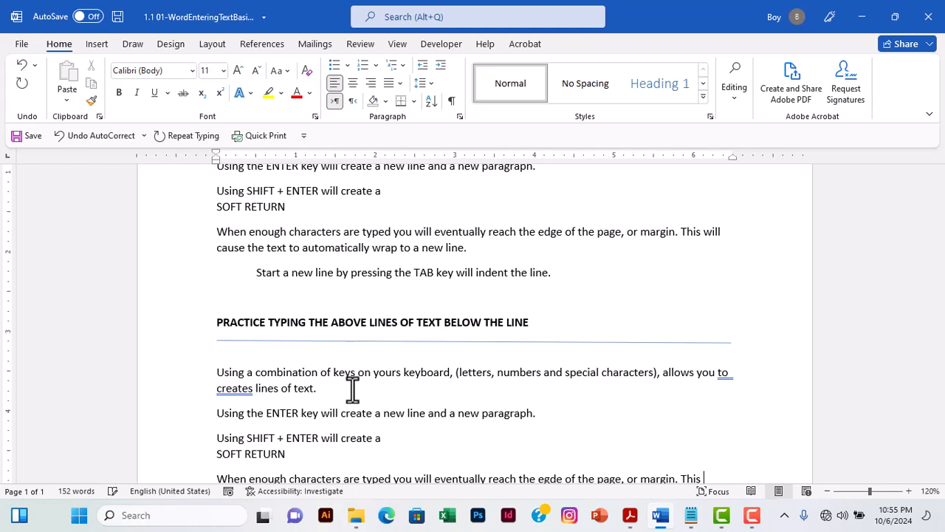
Complete the paragraph's last sentence with "will cause the text to automatically wrap to a new line.".
text(will )
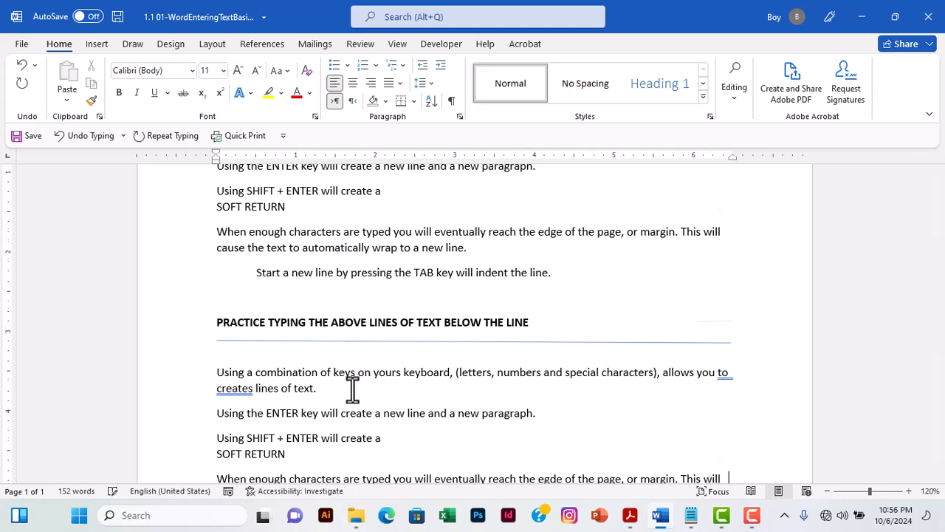
text(cause)
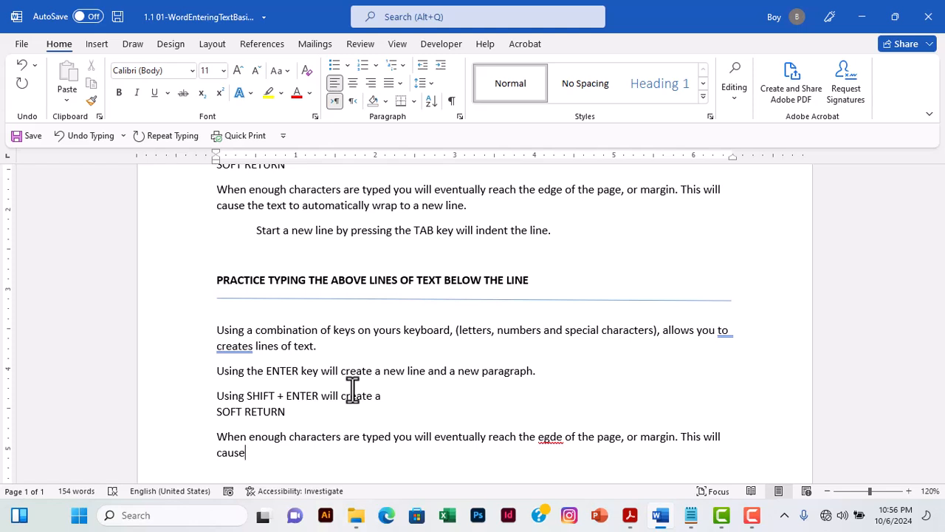
text(the text to auto)
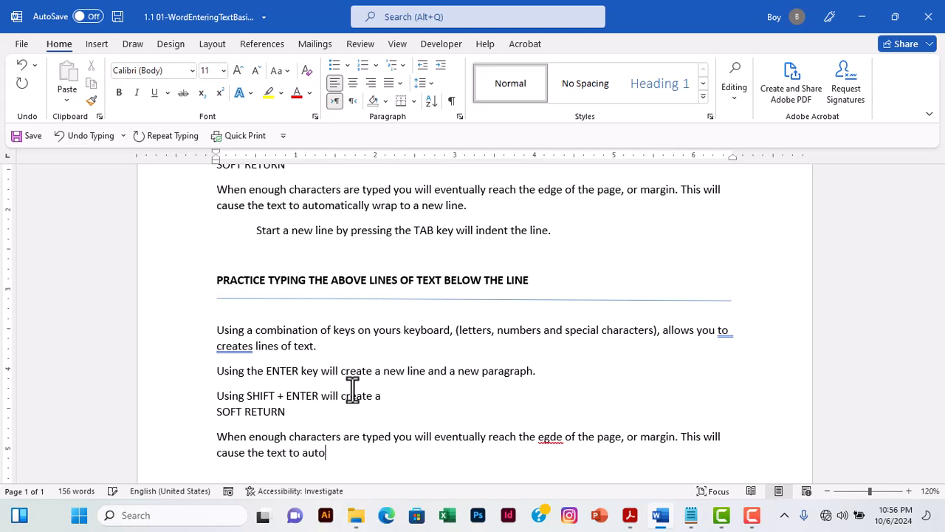
text(maticaaly wrap to a new line.)
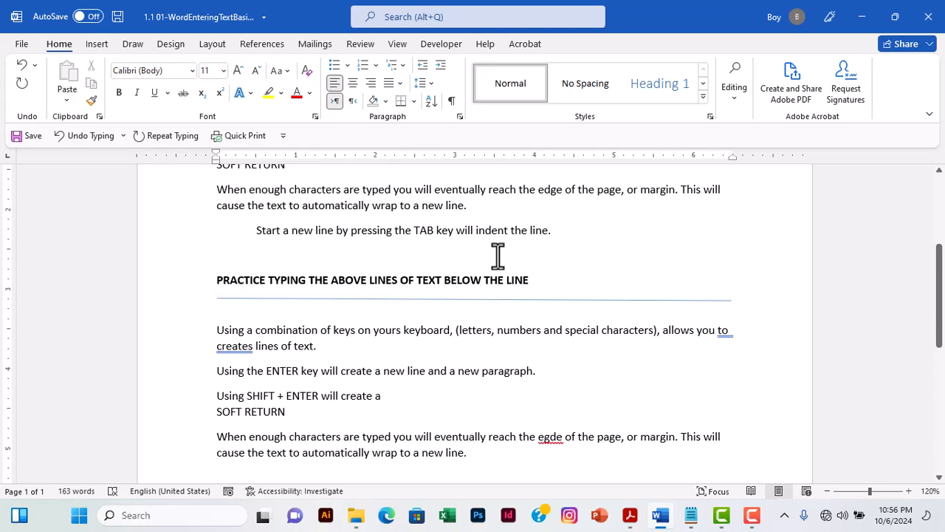
Add a tab-indented line reading "Start a new line by pressing the TAB key will indent the line." and highlight its indent briefly.
scroll(482, 287, down, 1)
key(Tab)
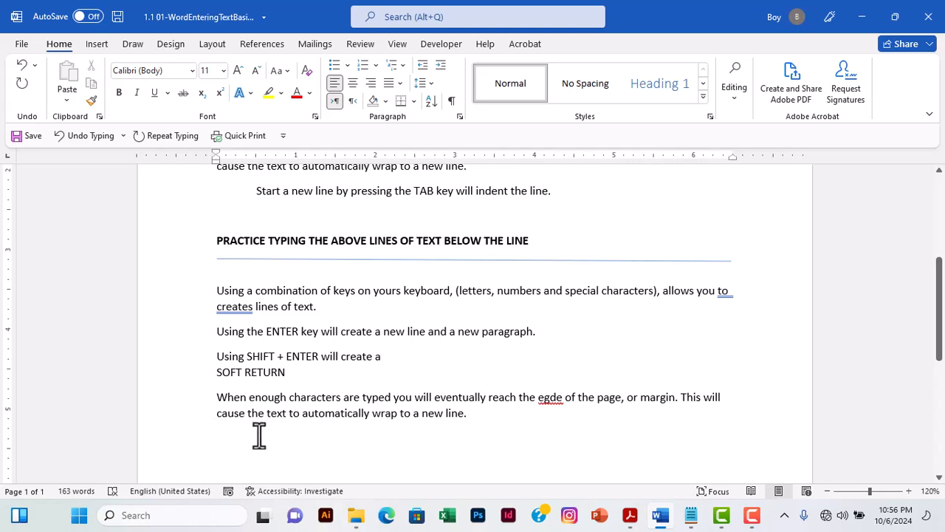
text(Start a new line)
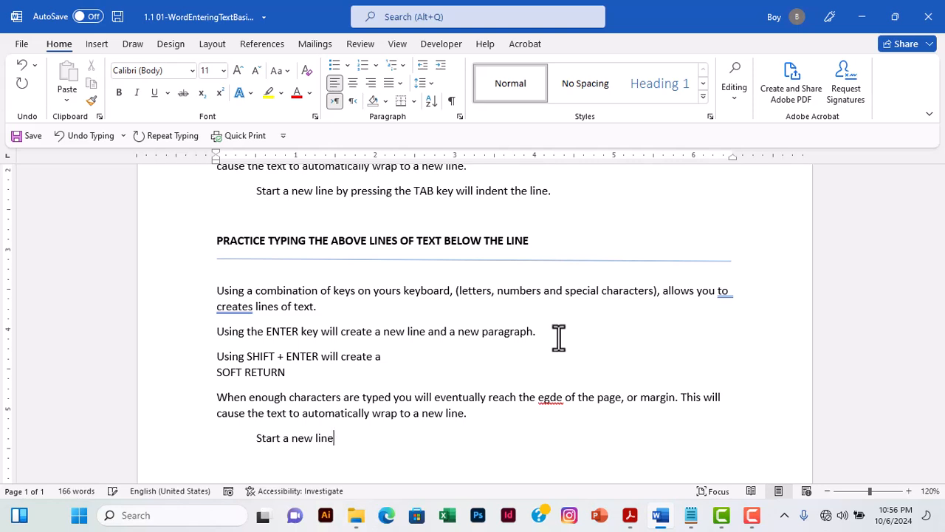
text( by press)
text(the )
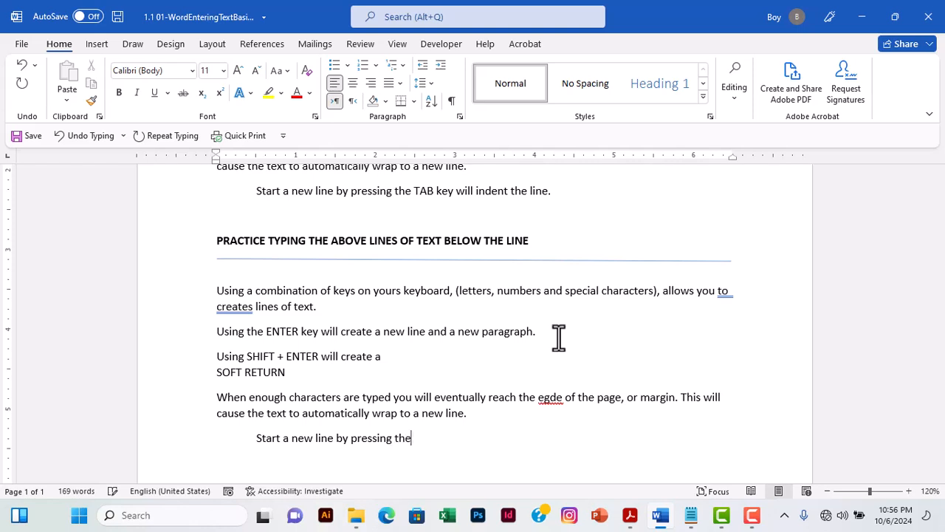
text(TAB key will indent the line.)
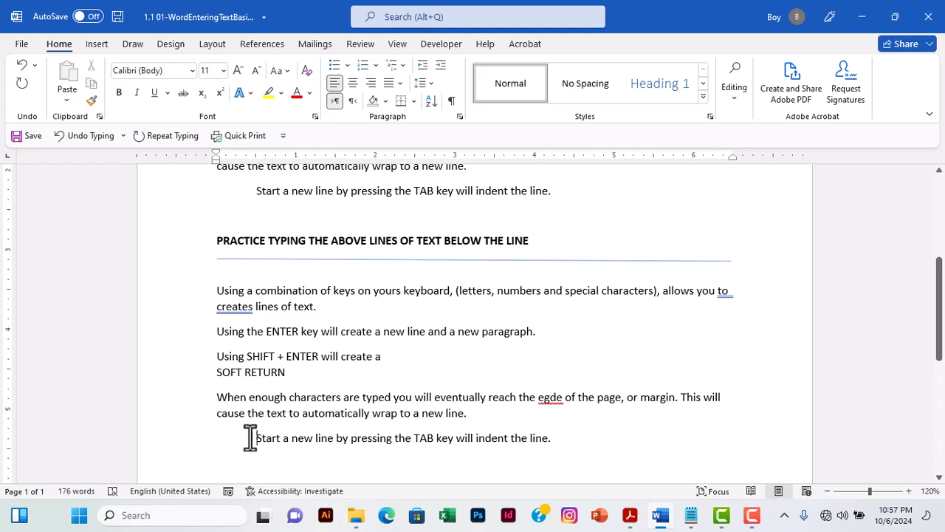
drag(252, 439, 220, 438)
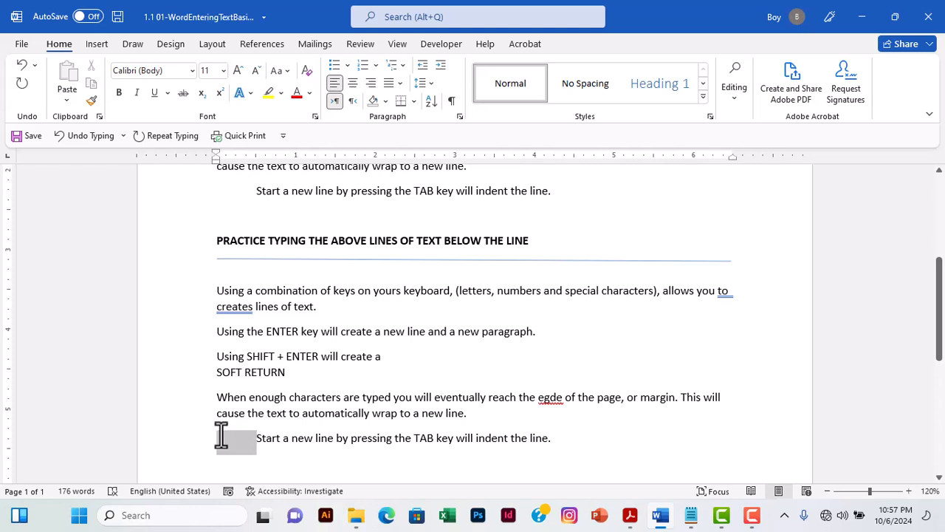
click(552, 441)
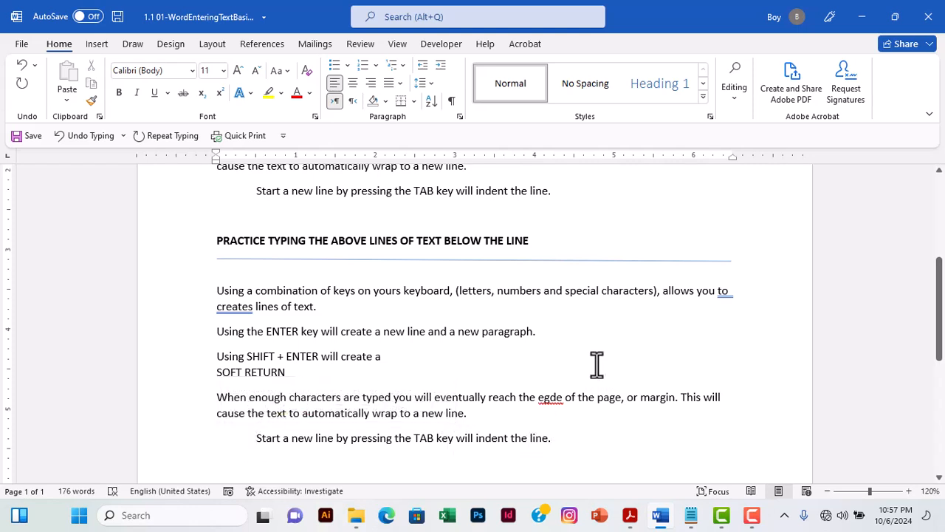